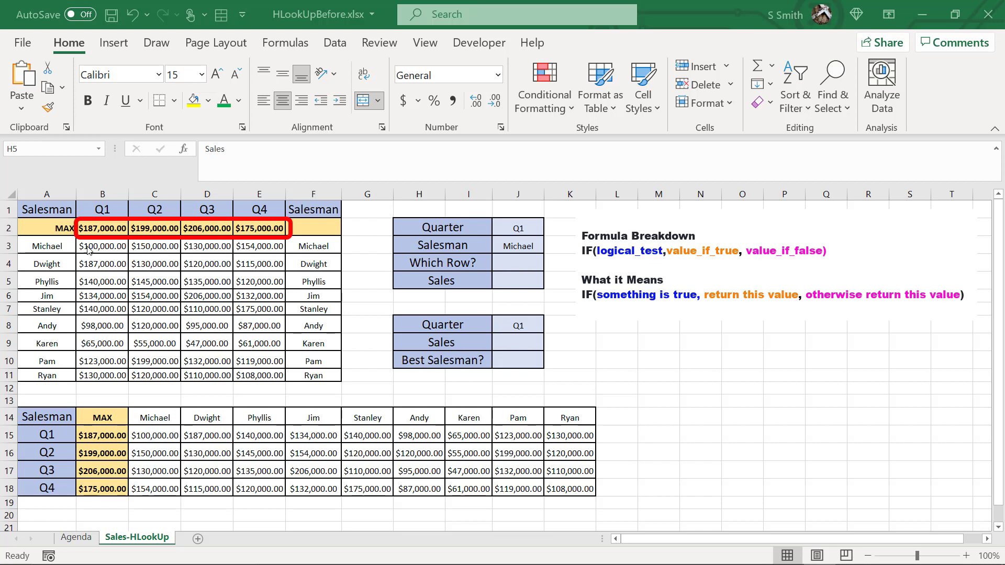
Inspect the =MAX(B3:B11) formula in B2 behind the Q1 maximum sales.
click(95, 228)
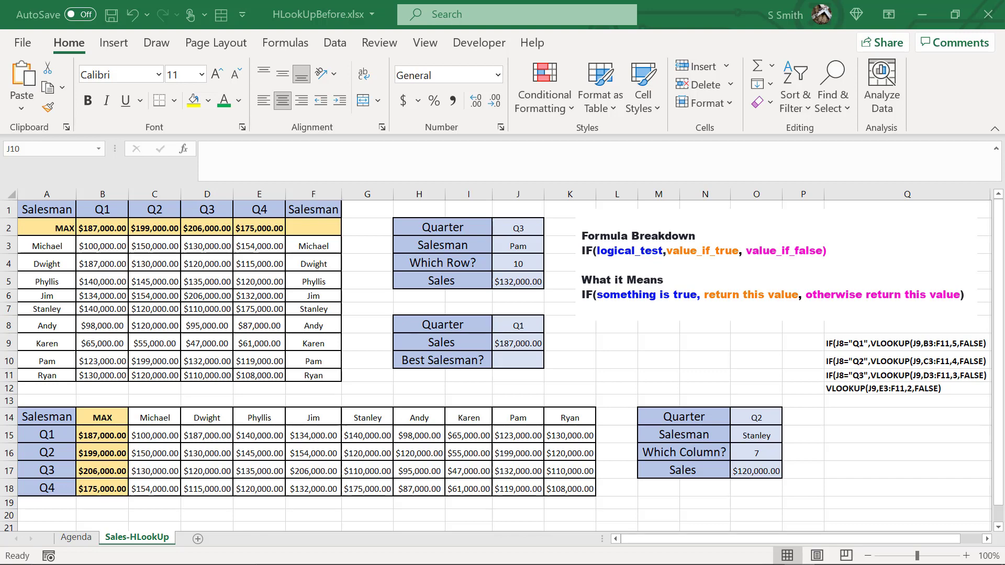
Start J10's formula as =IF(J8="Q1", testing whether the quarter is Q1.
click(502, 357)
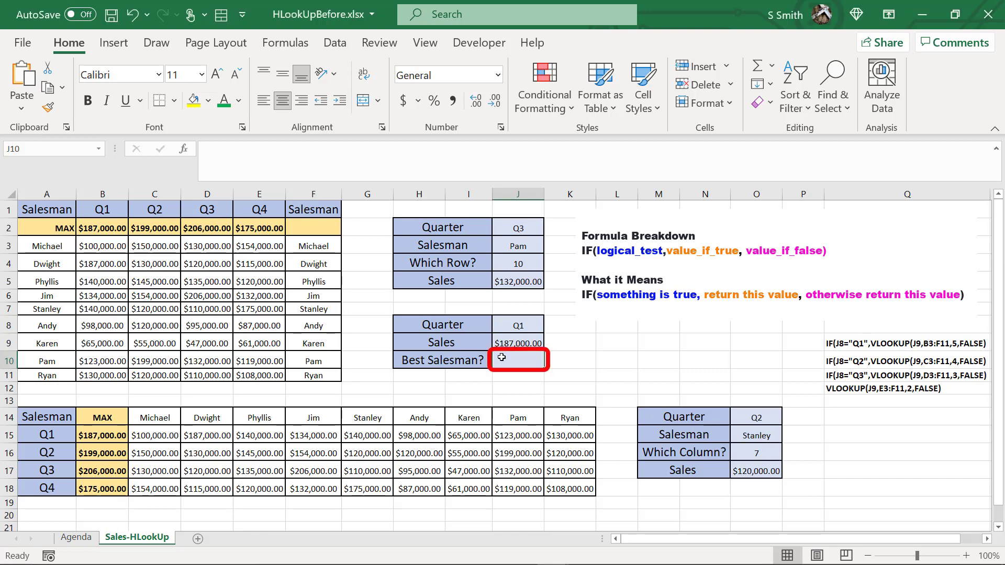
text(=if)
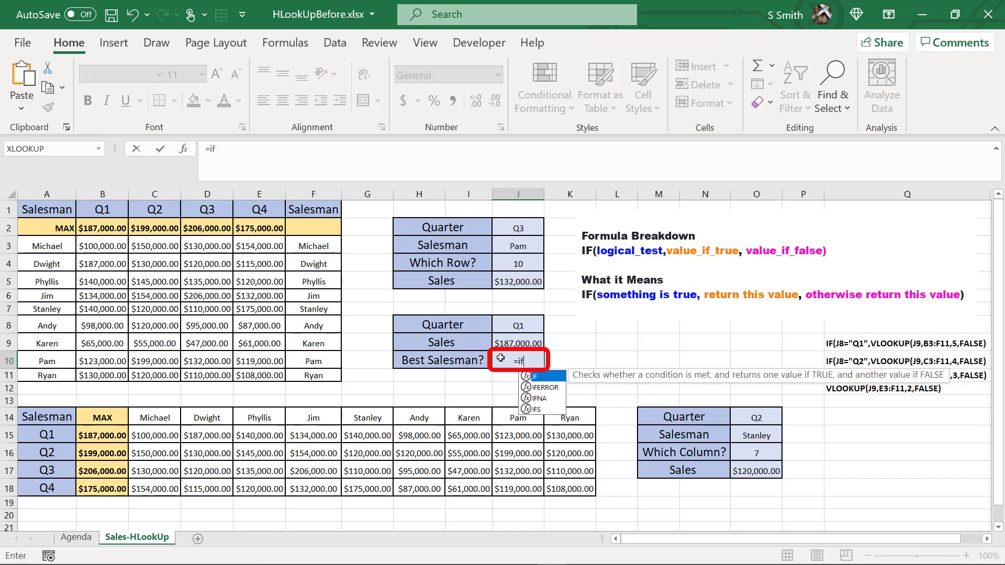
text(()
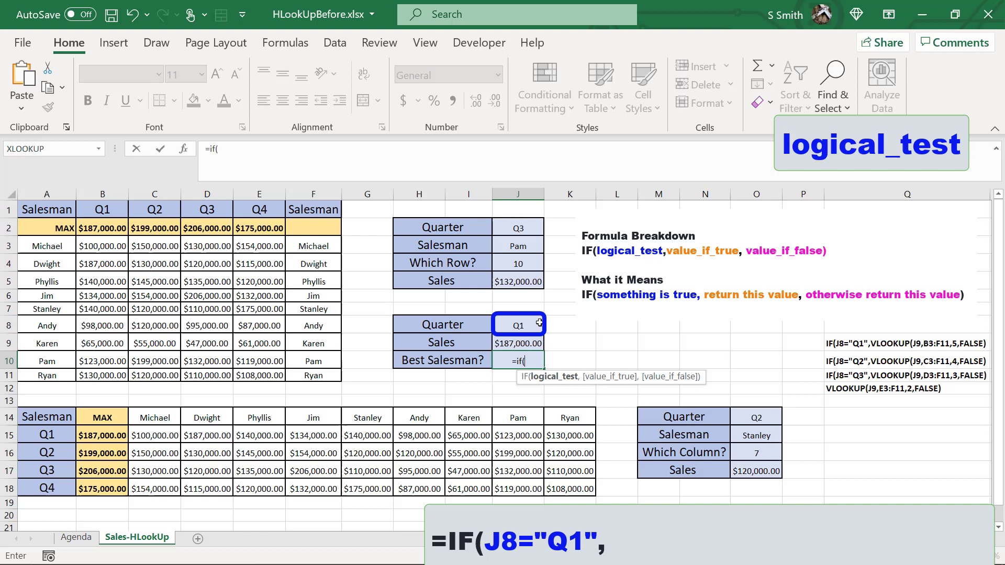
click(541, 324)
text(=)
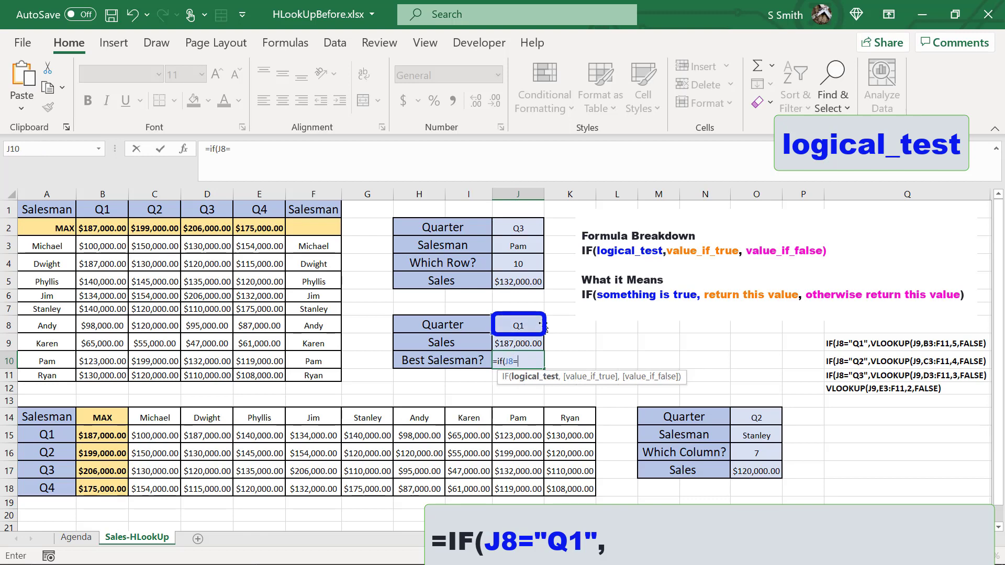
text("Q1",)
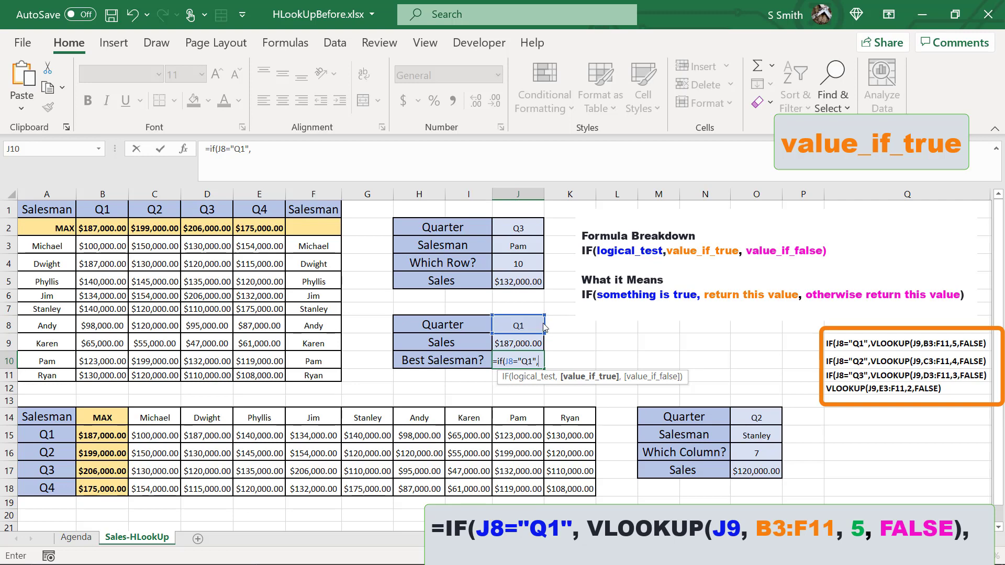
Complete J10 as =IF(J8="Q1",VLOOKUP(J9,B3:F11,5,FALSE),FALSE).
text(vlookup)
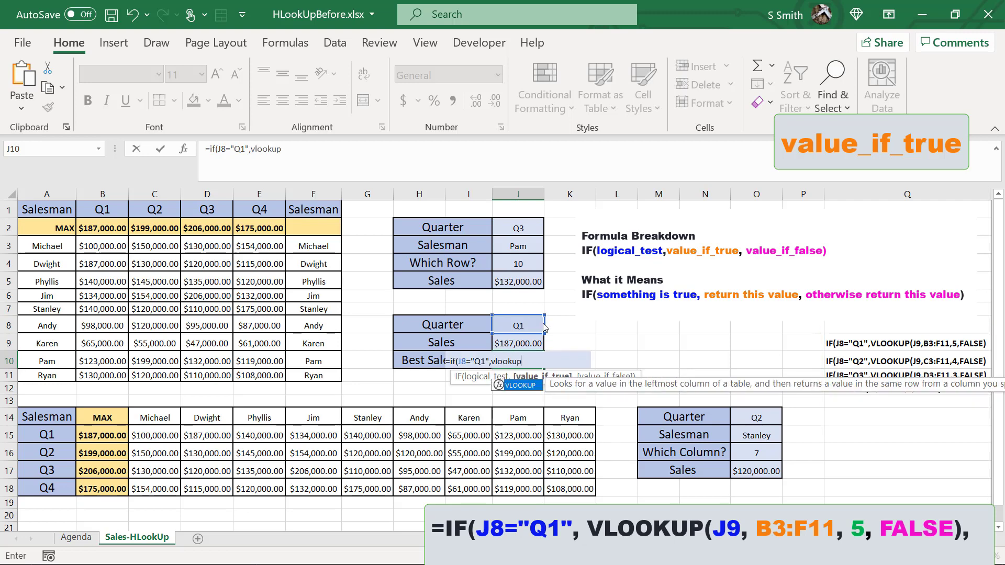
text(()
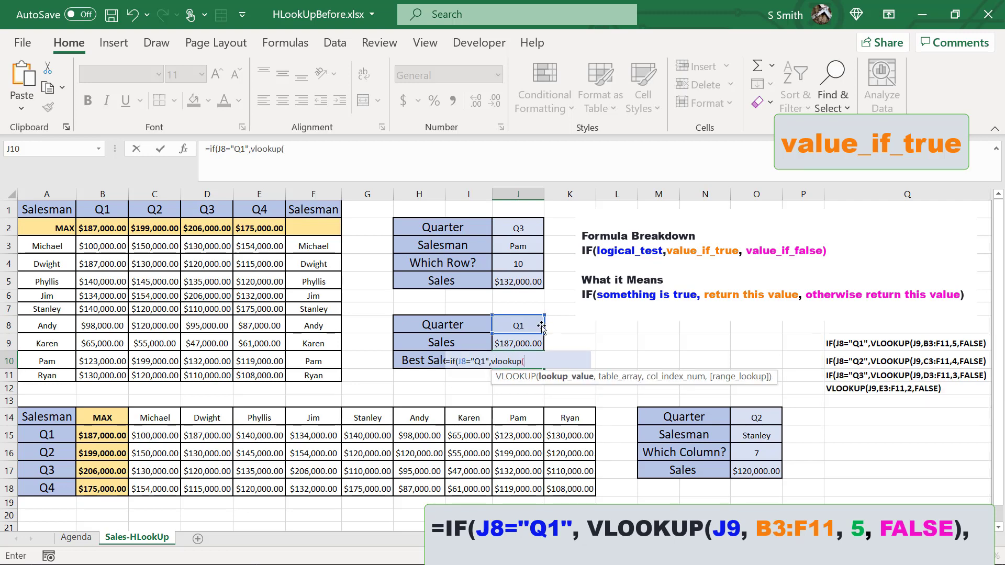
click(503, 343)
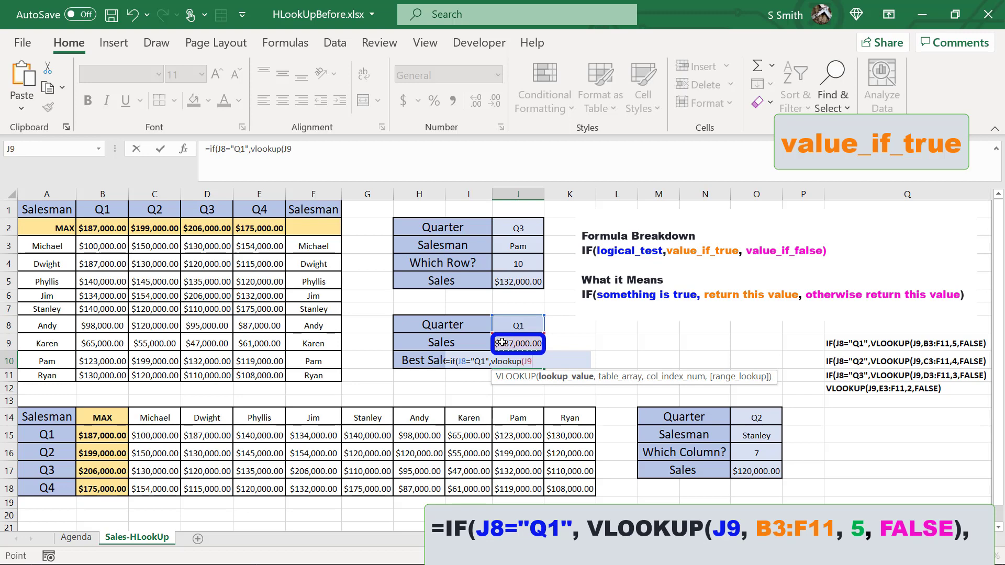
text(,)
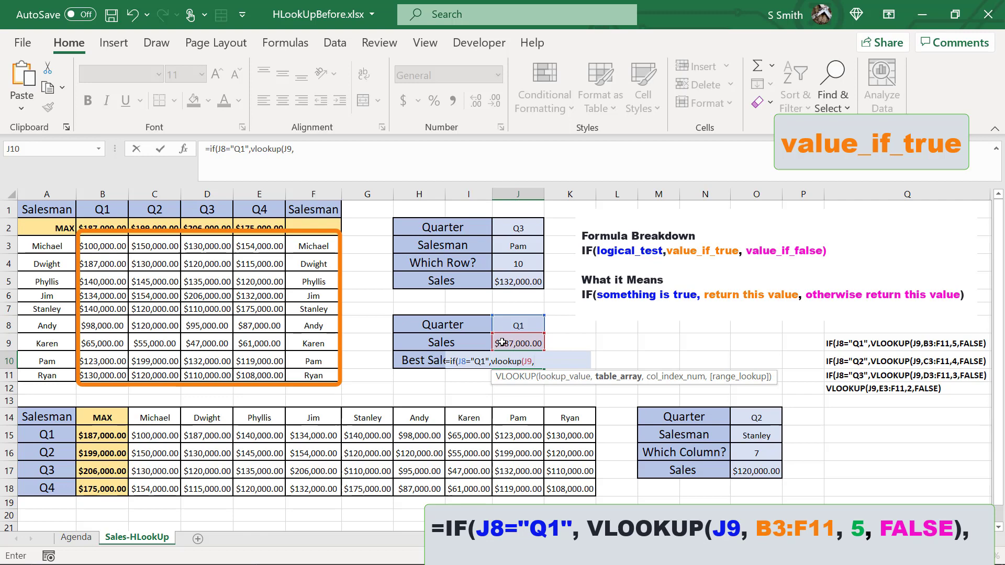
text(B3)
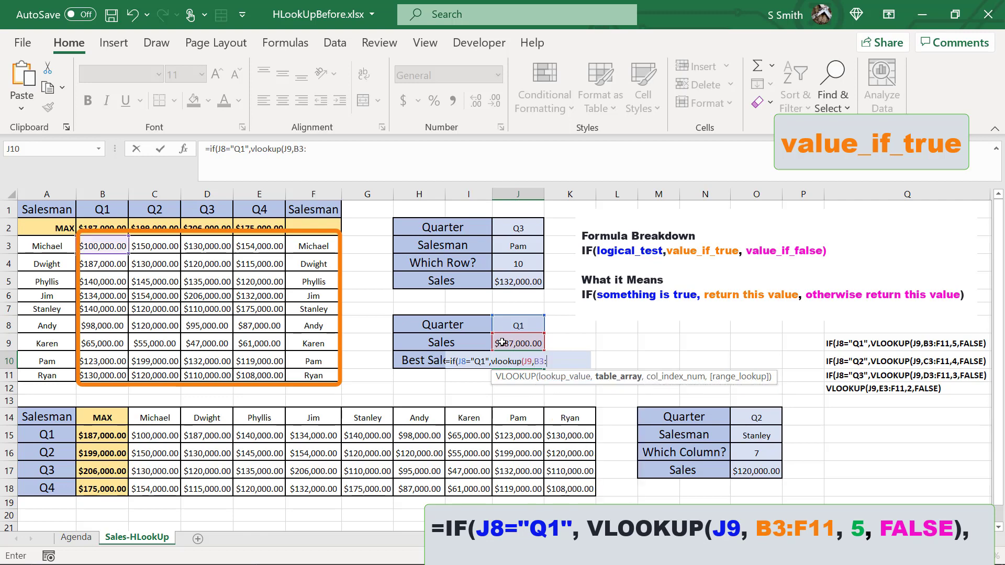
text(:F11)
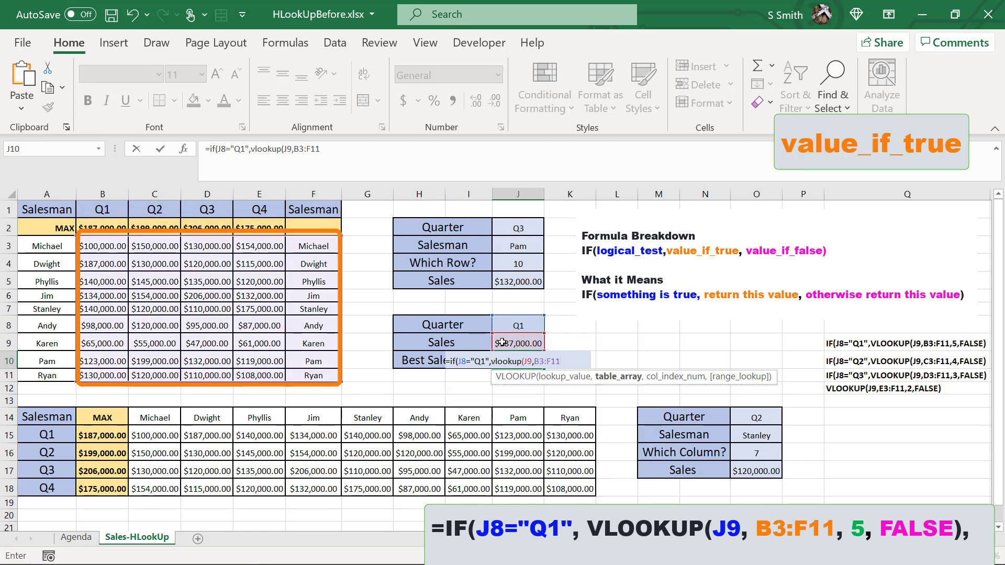
text(,)
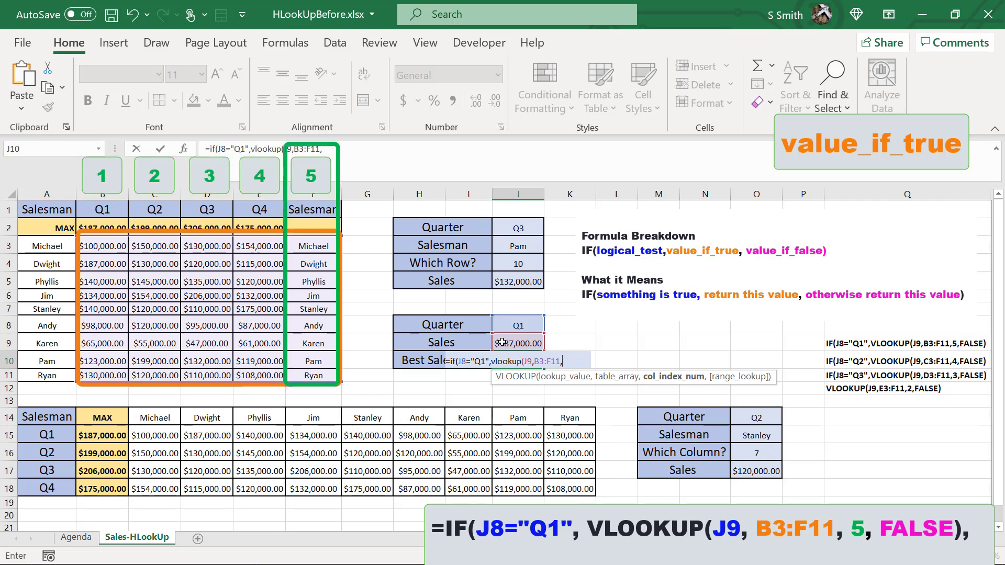
text(5,f)
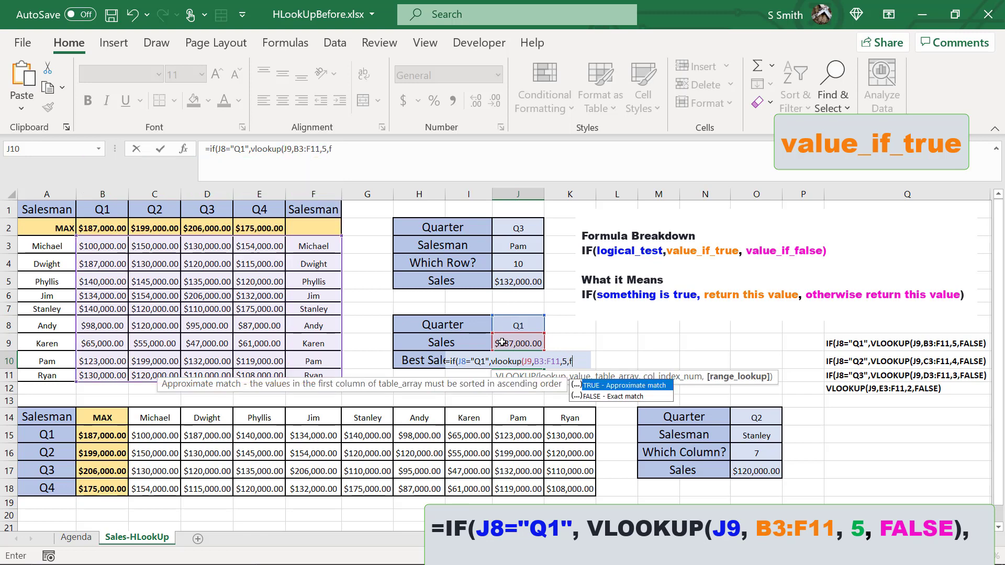
text(alse))
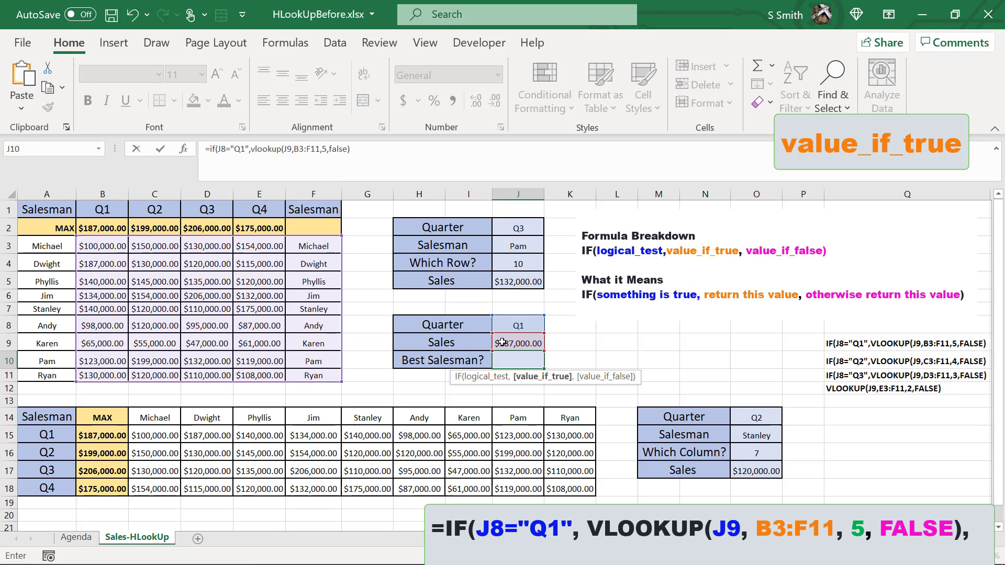
text(,)
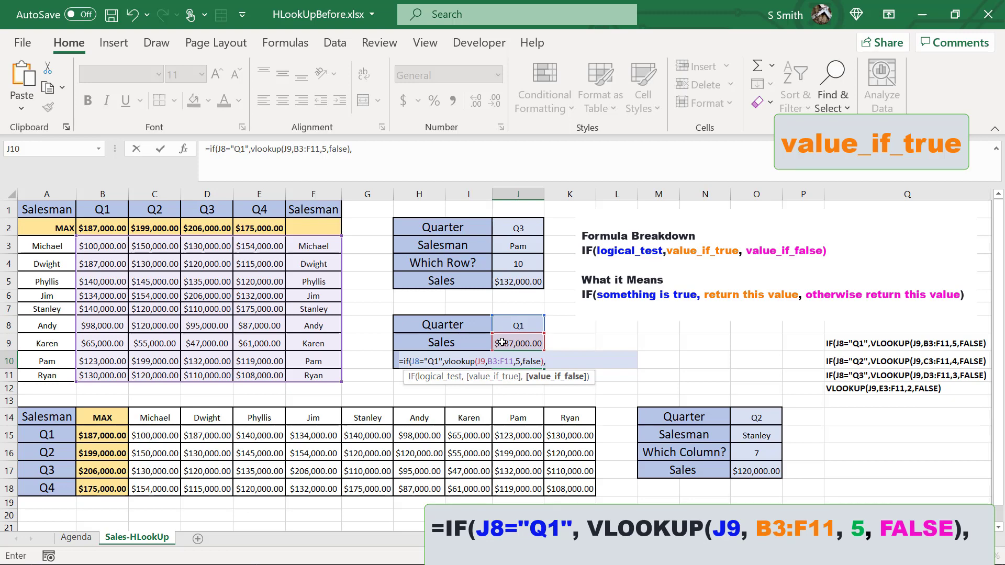
text(false))
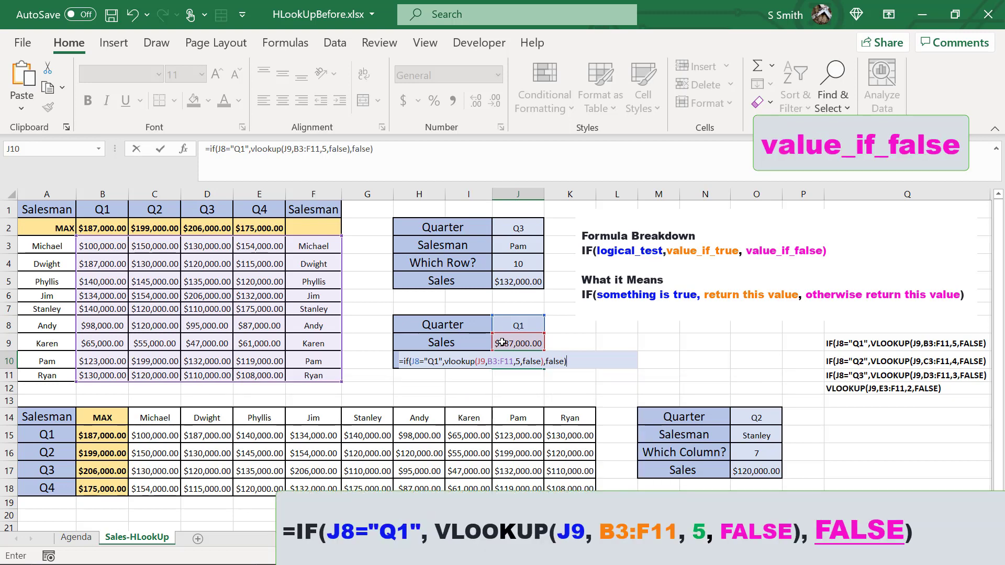
Commit J10's formula, which returns Dwight, then change the quarter in J8 to Q2.
key(Return)
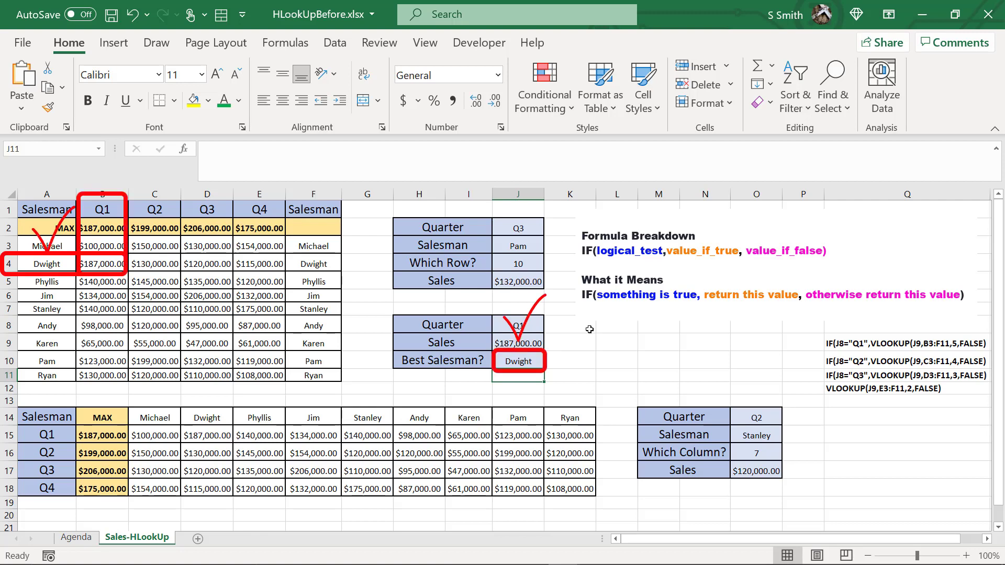
click(517, 329)
text(Q2)
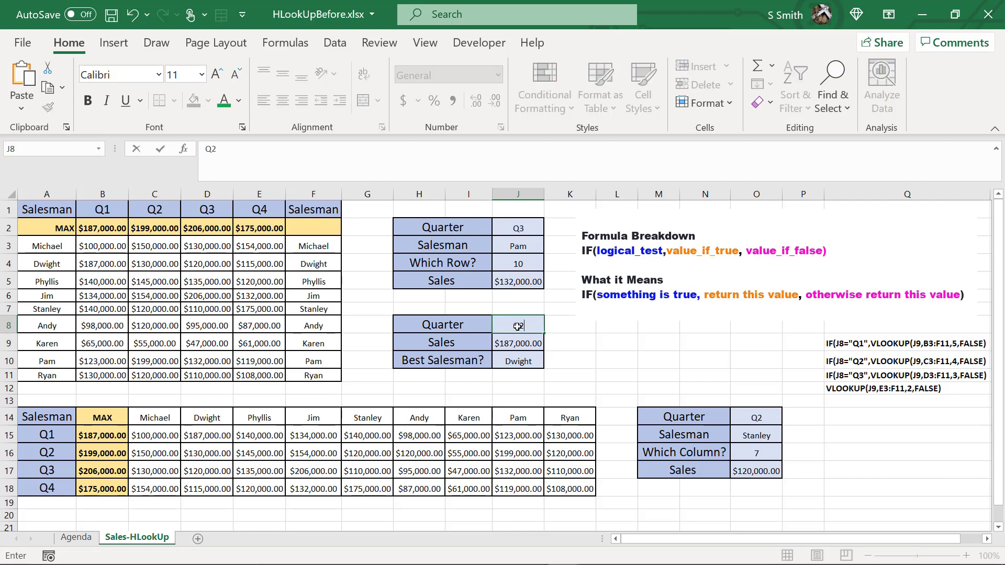
key(Return)
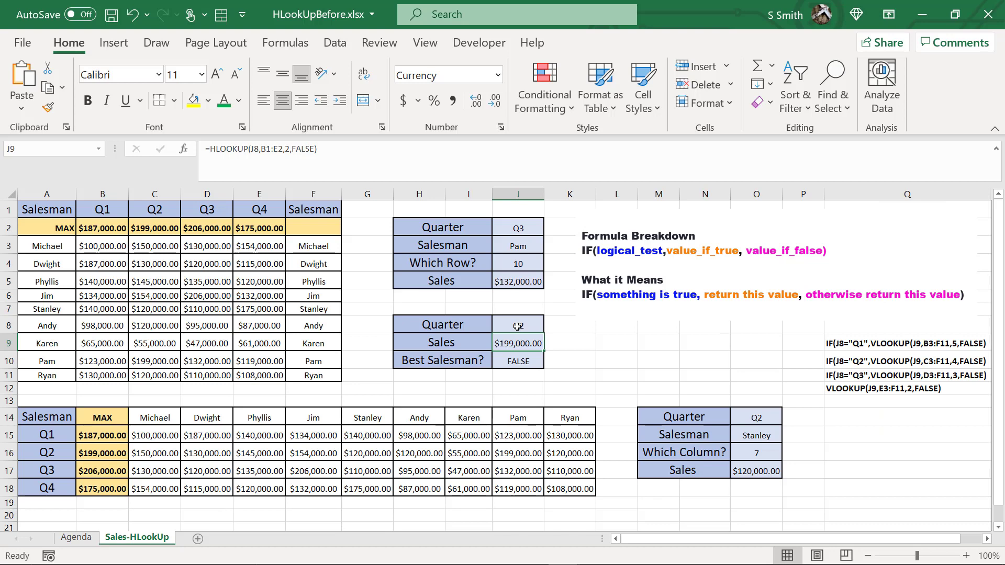
click(513, 362)
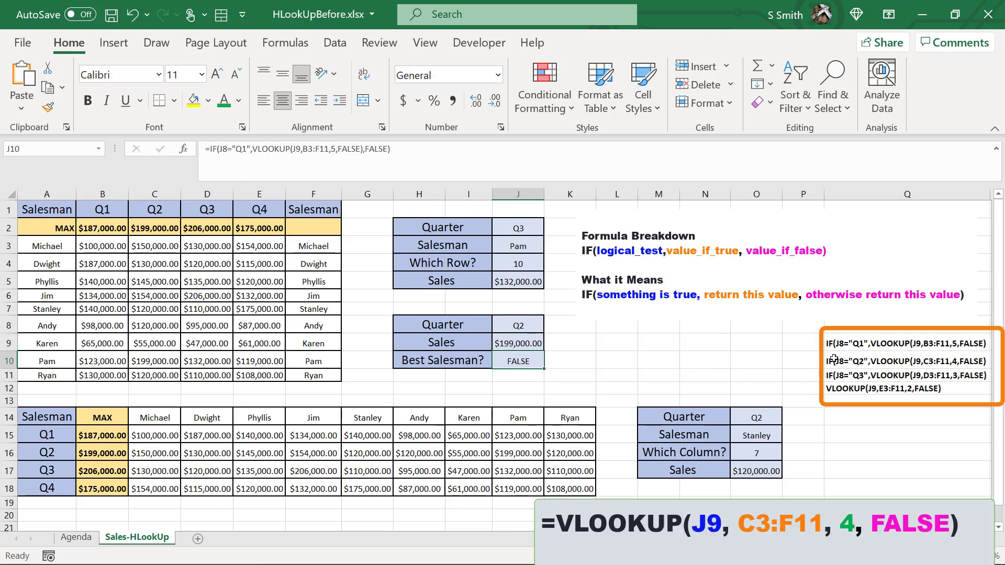
click(834, 360)
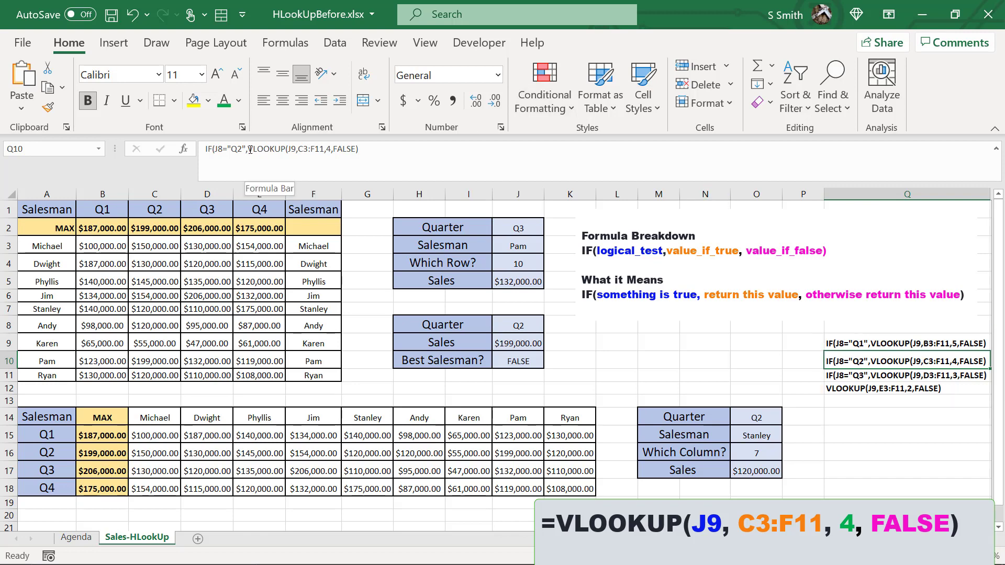
drag(248, 149, 369, 148)
key(ctrl+c)
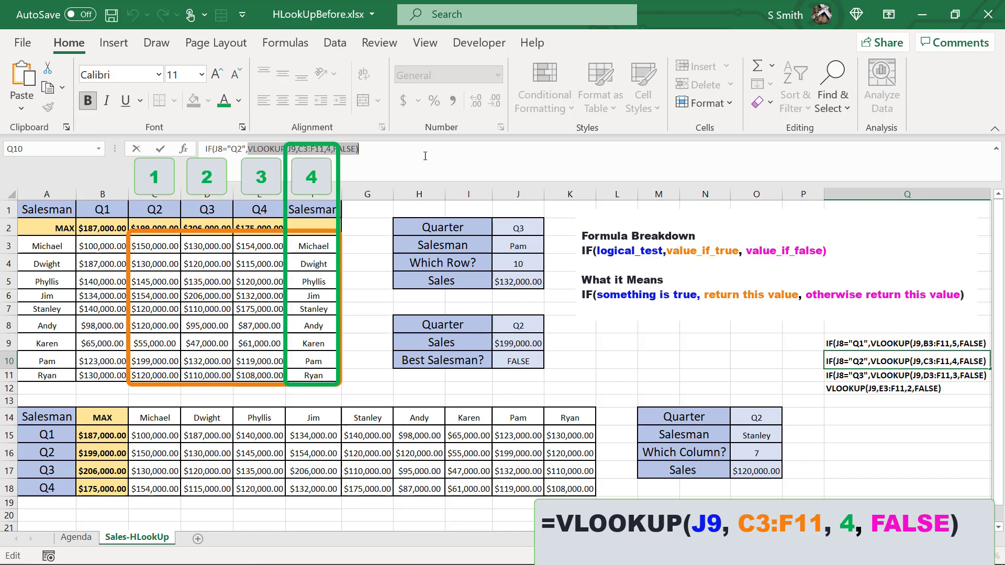
key(Return)
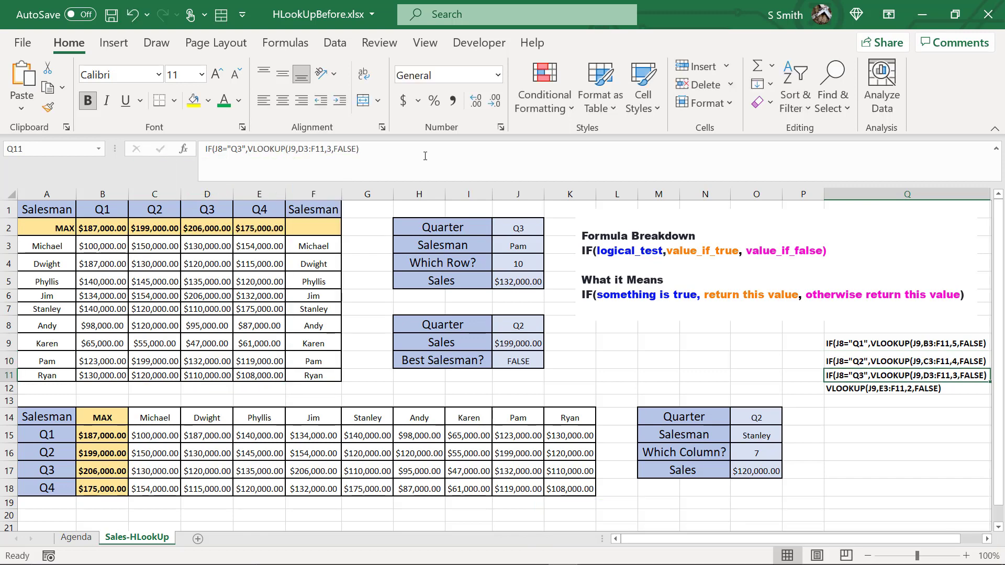
click(511, 357)
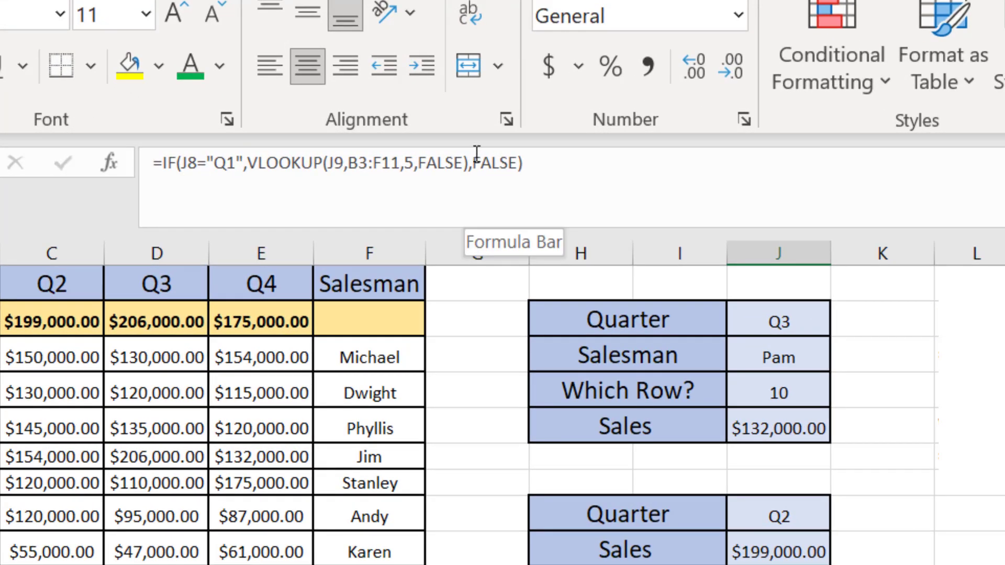
Replace J10's final FALSE with IF(J8="Q2",VLOOKUP(J9,C3:F11,4,FALSE),False) and commit it.
click(477, 163)
drag(477, 163, 521, 170)
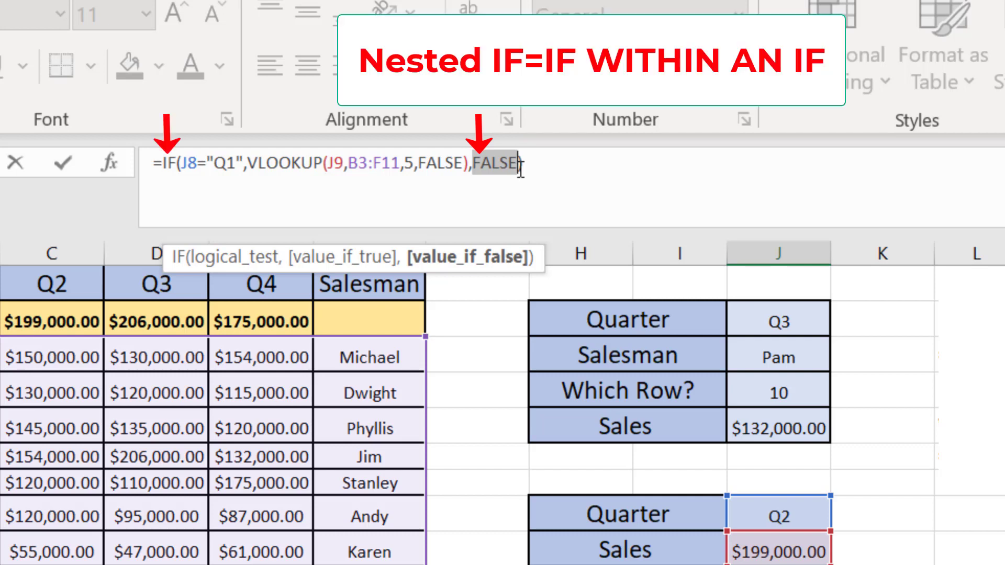
text(if)
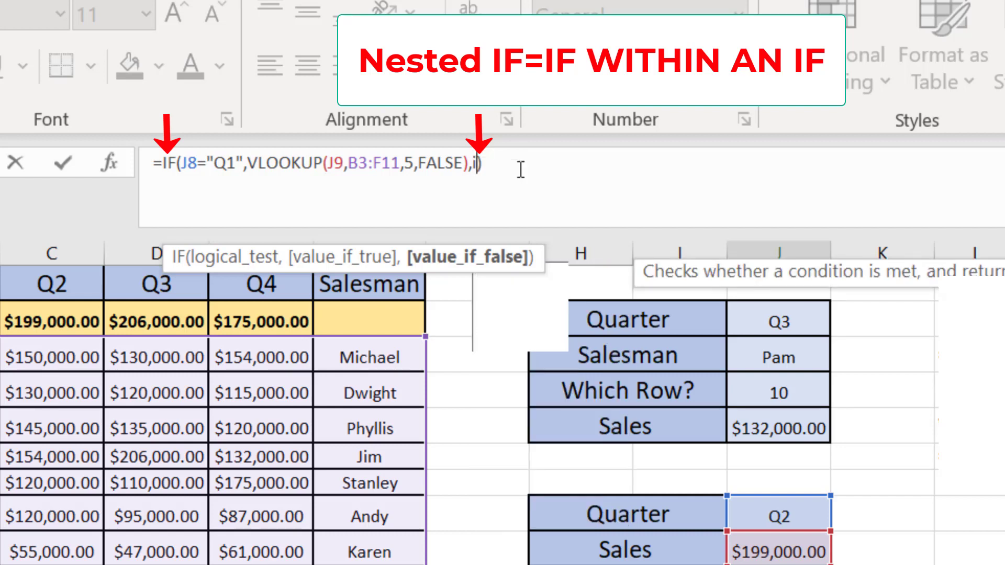
text(()
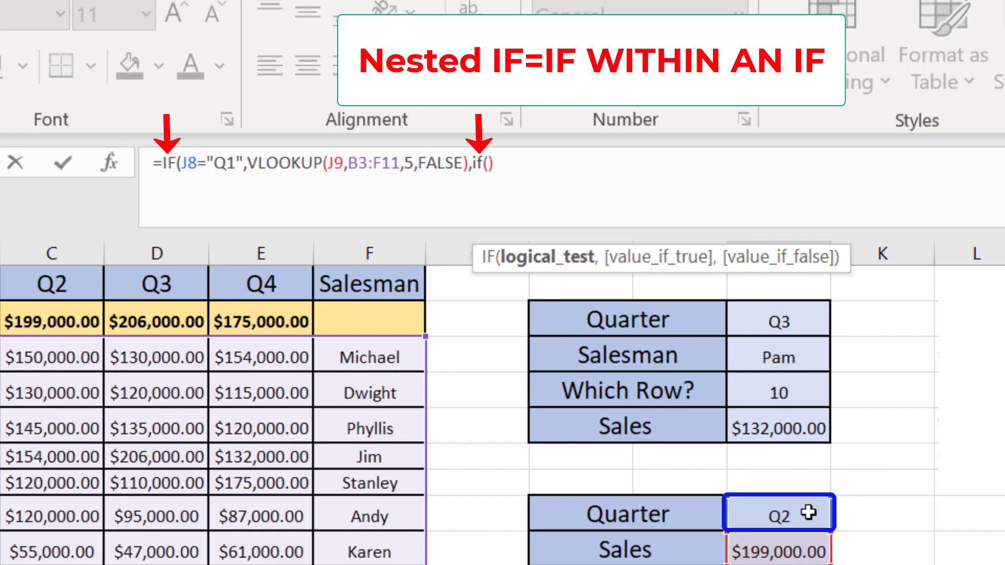
click(809, 513)
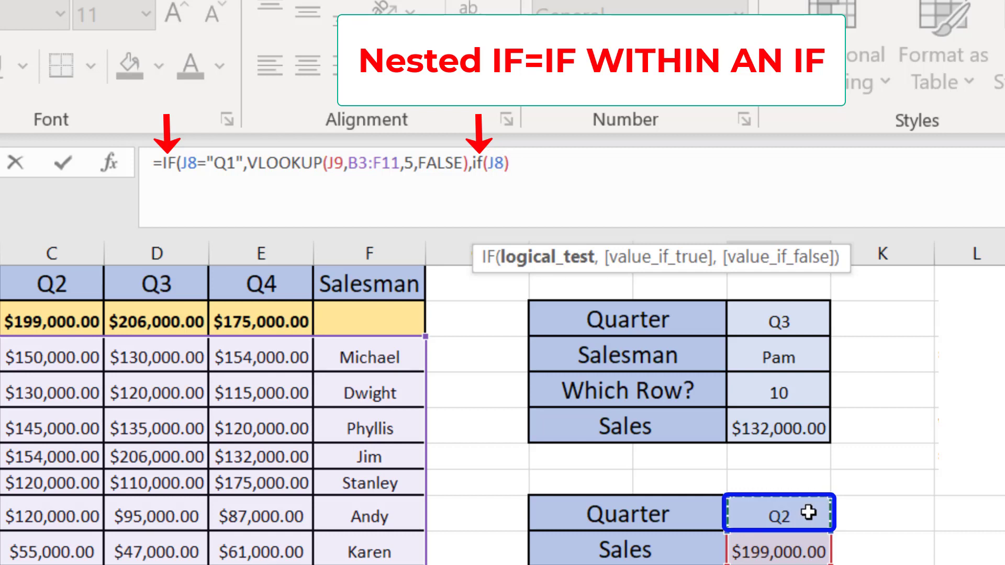
text(="Q2")
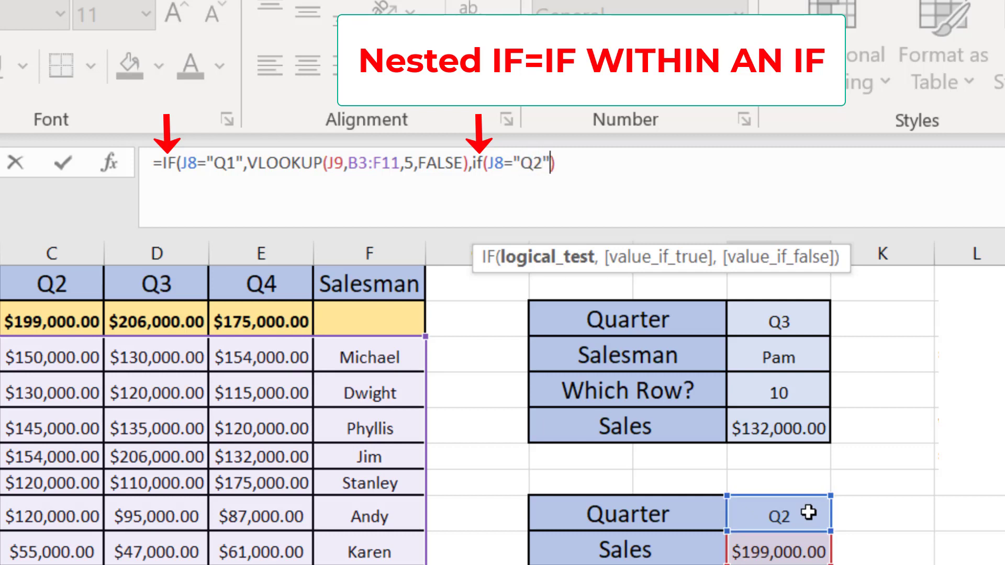
text(,)
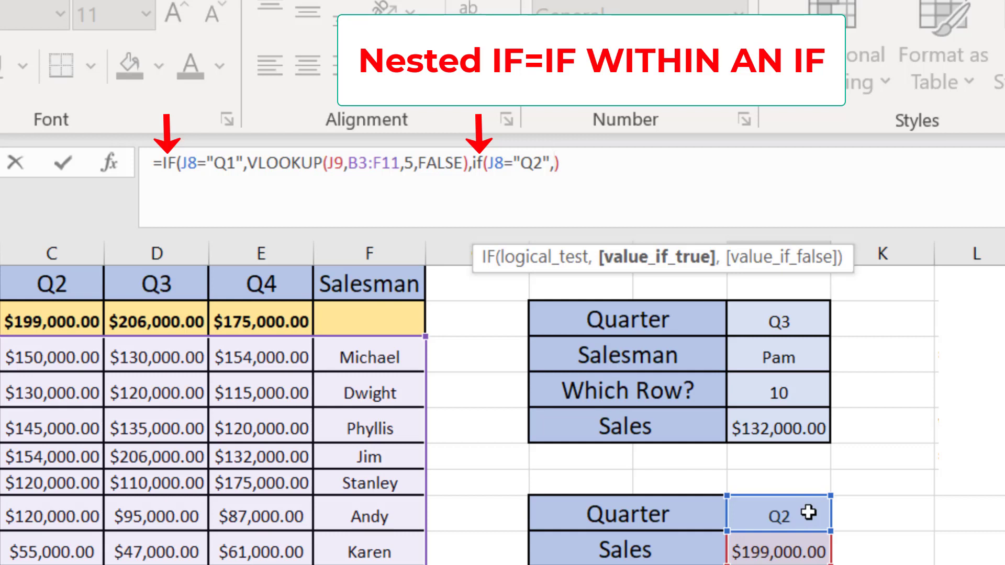
key(ctrl+v)
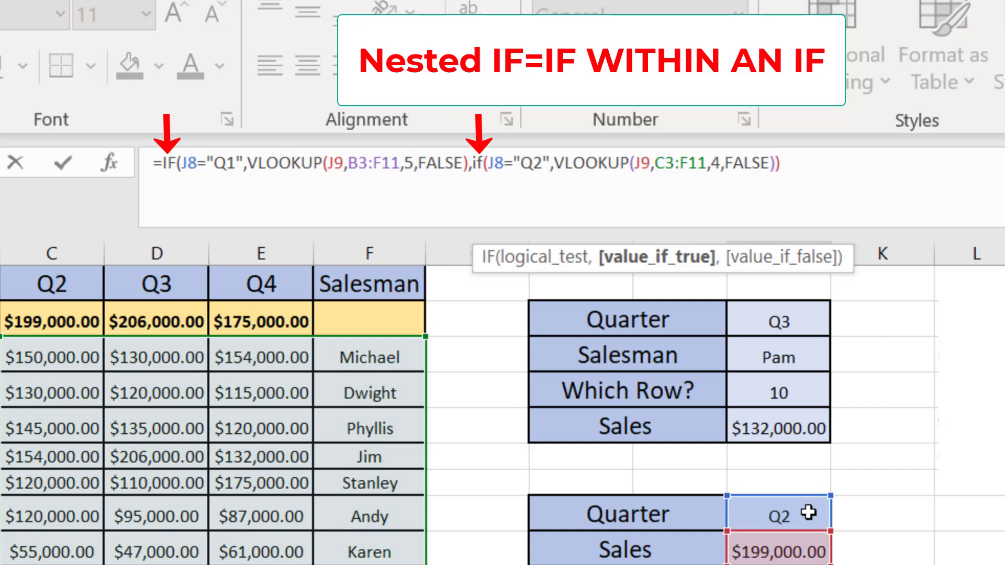
text(,)
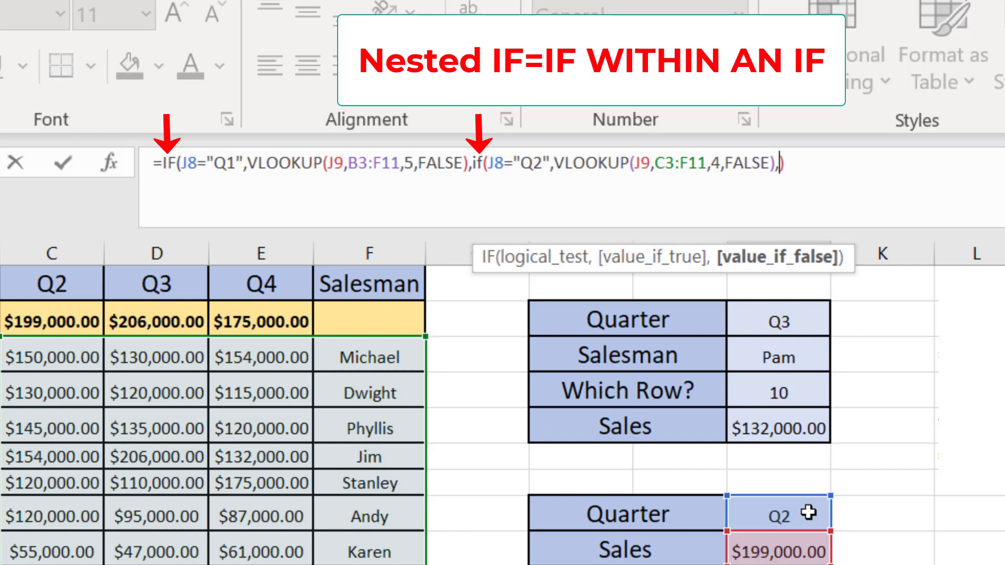
text(False)
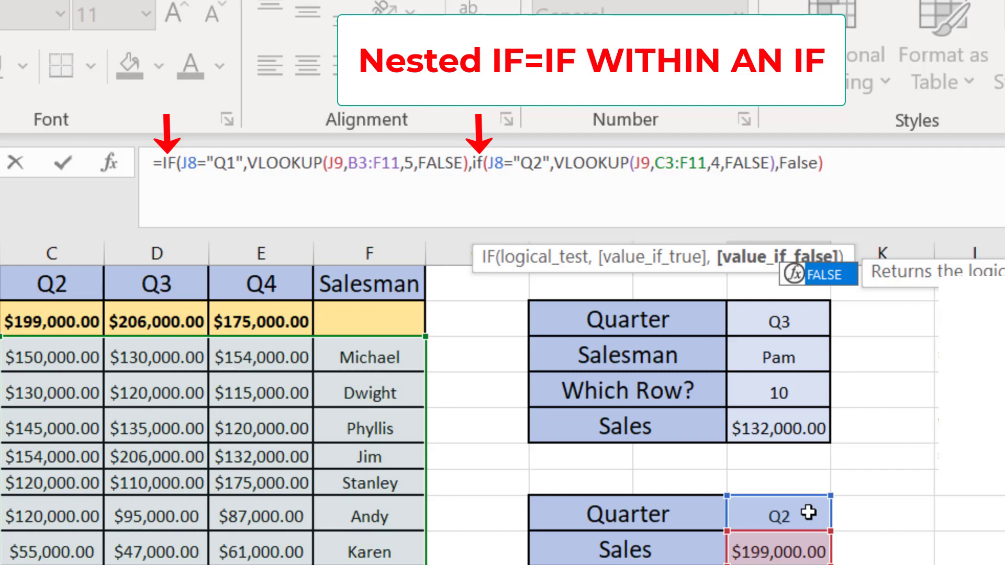
key(Right)
text())
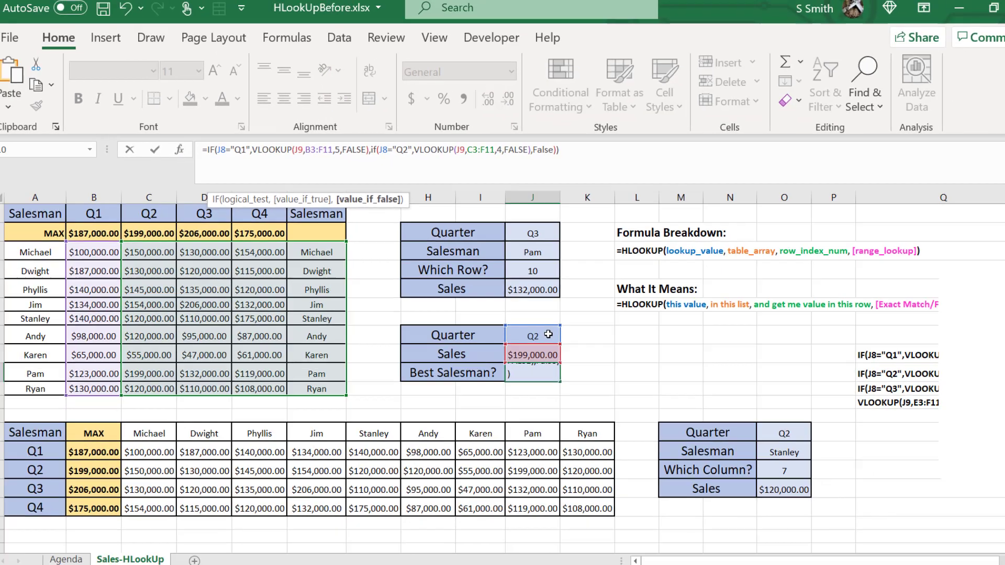
key(Return)
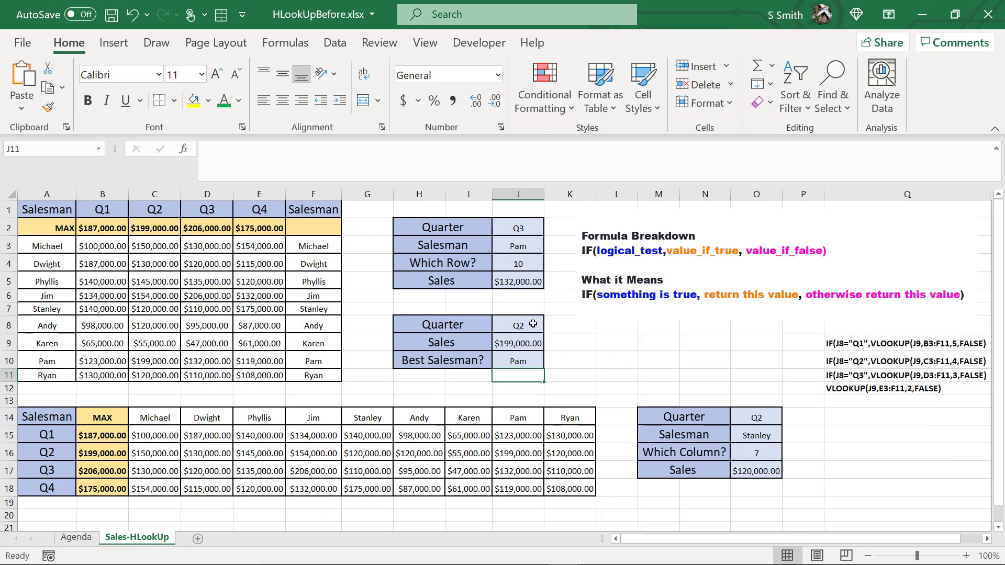
Enter Q1, Q2, then Q3 in J8 to check J10's result for each quarter.
click(533, 324)
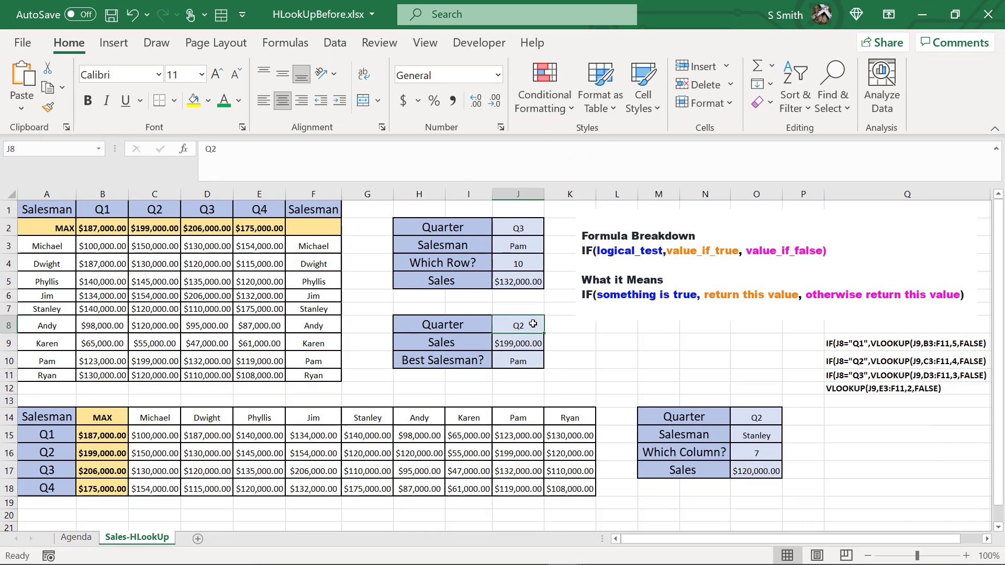
text(Q1)
key(ctrl+Return)
key(Down)
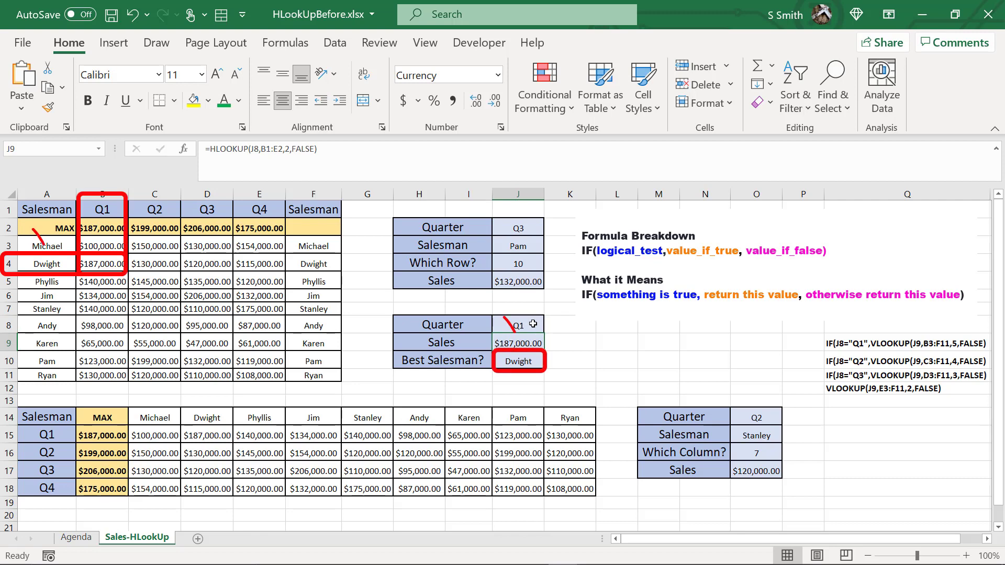
click(533, 324)
text(Q2)
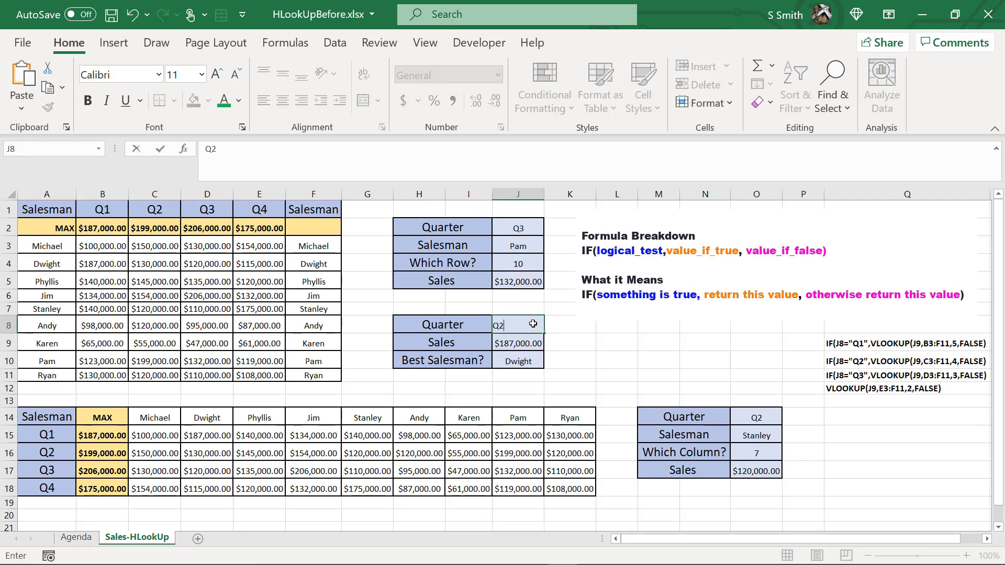
key(Return)
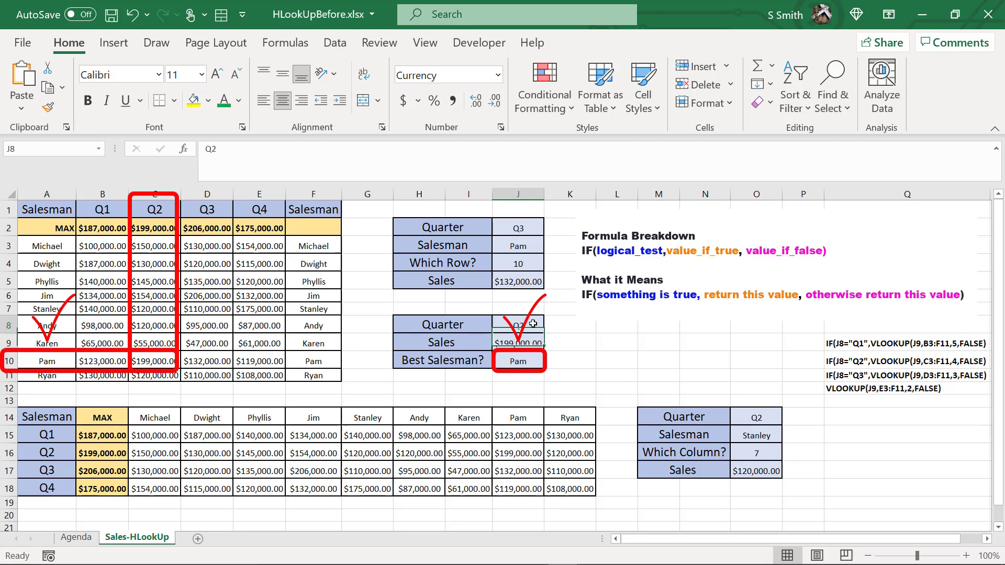
click(533, 324)
text(Q3)
key(Return)
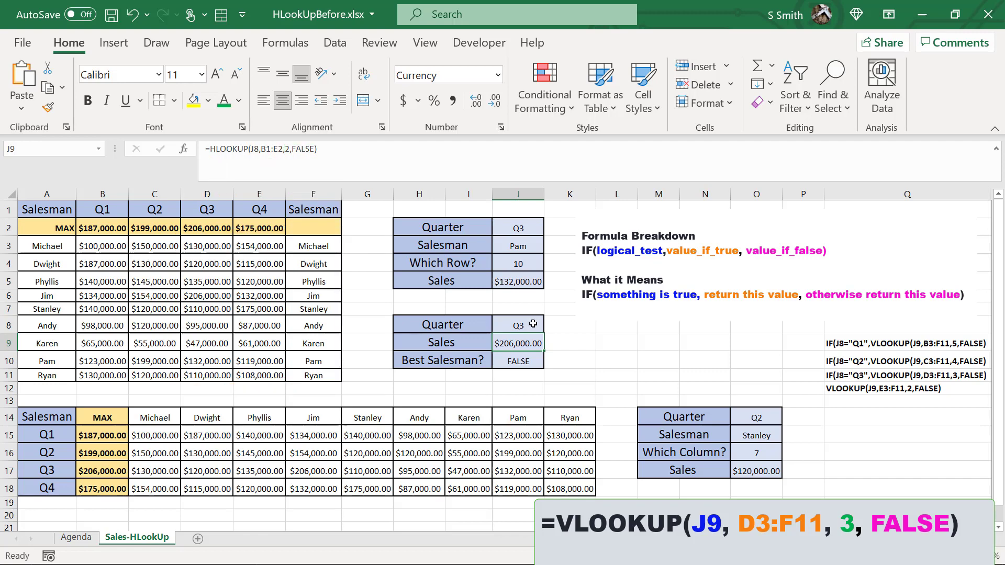
Paste the Q3 IF text from Q11 over J10's final FALSE, adding a closing parenthesis.
click(851, 375)
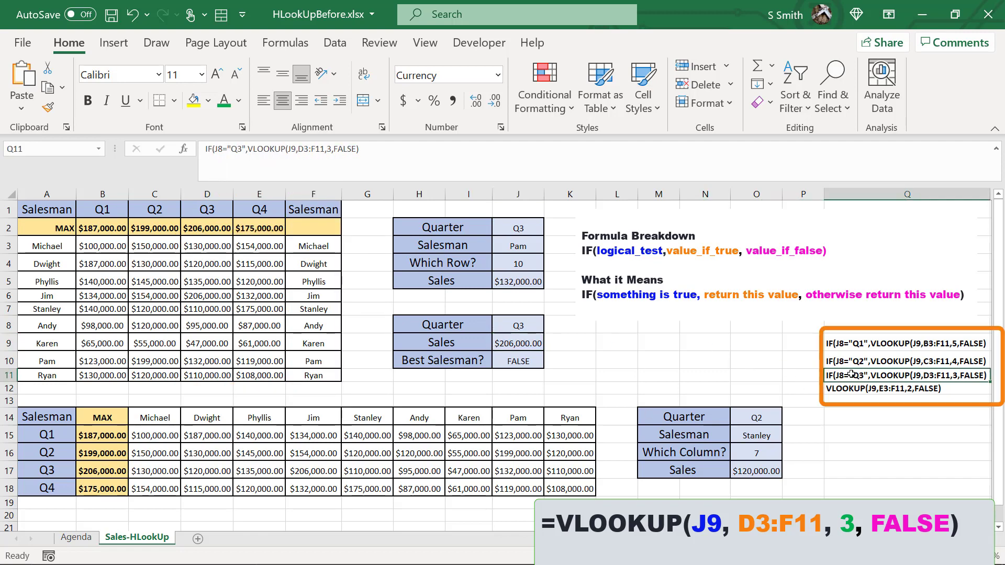
drag(360, 149, 198, 166)
key(ctrl+c)
key(Return)
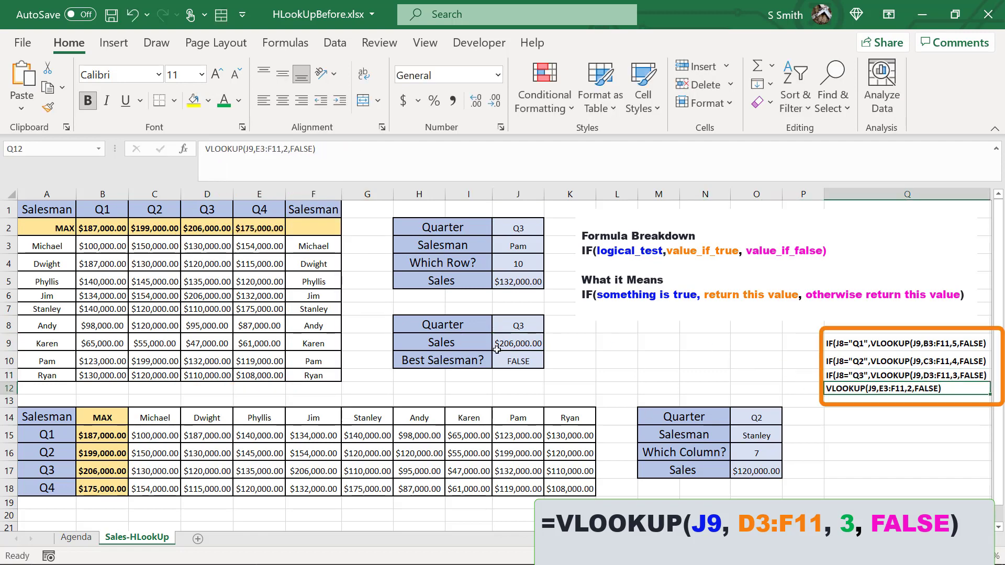
click(511, 361)
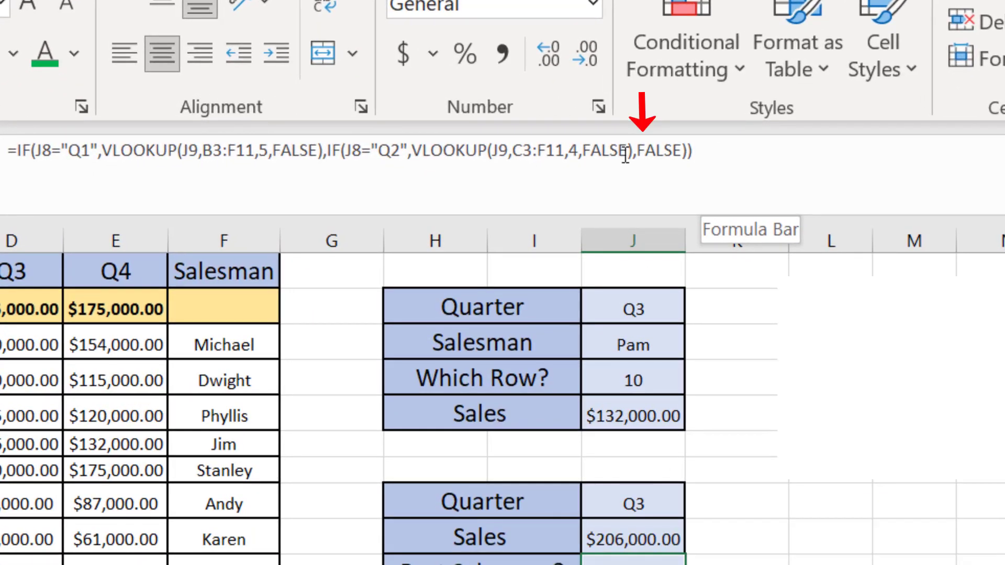
drag(636, 150, 684, 152)
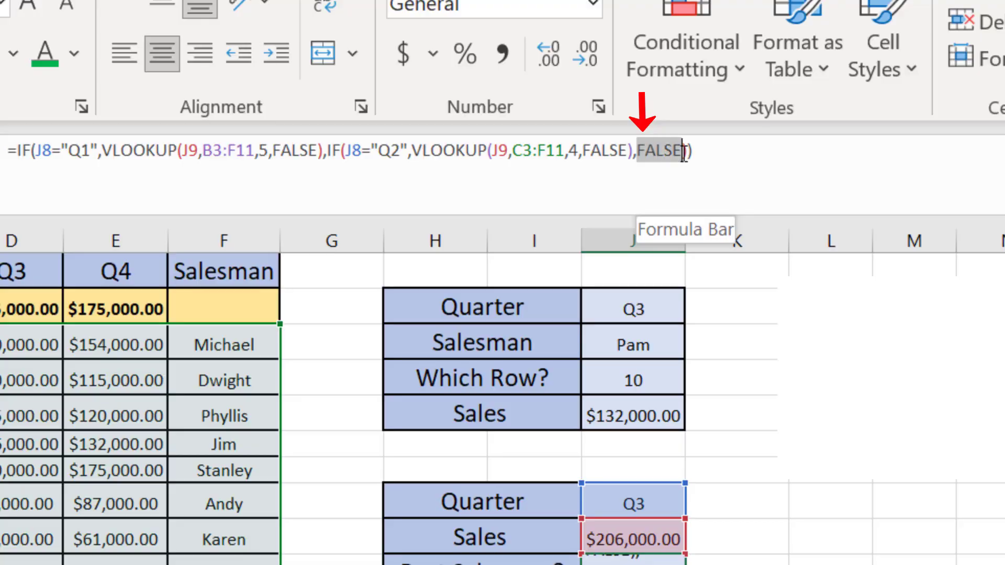
key(ctrl+v)
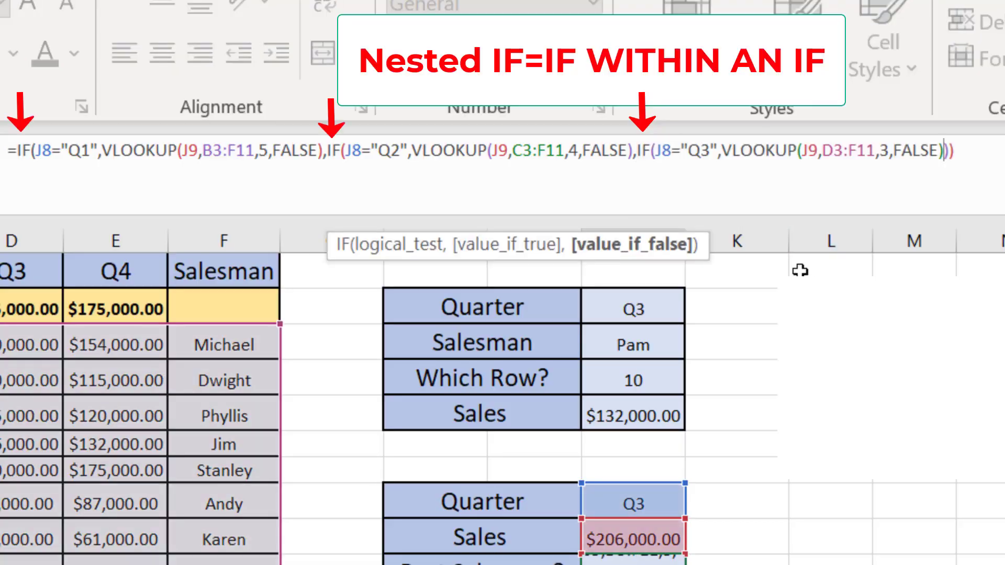
text())
key(Return)
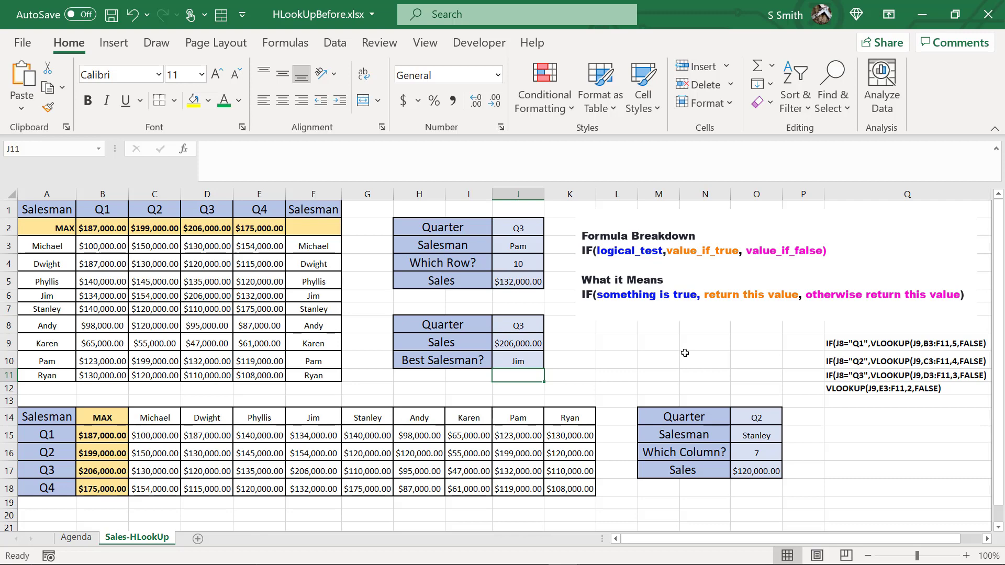
Change the quarter in J8 to Q4 and review J10's formula.
key(Up)
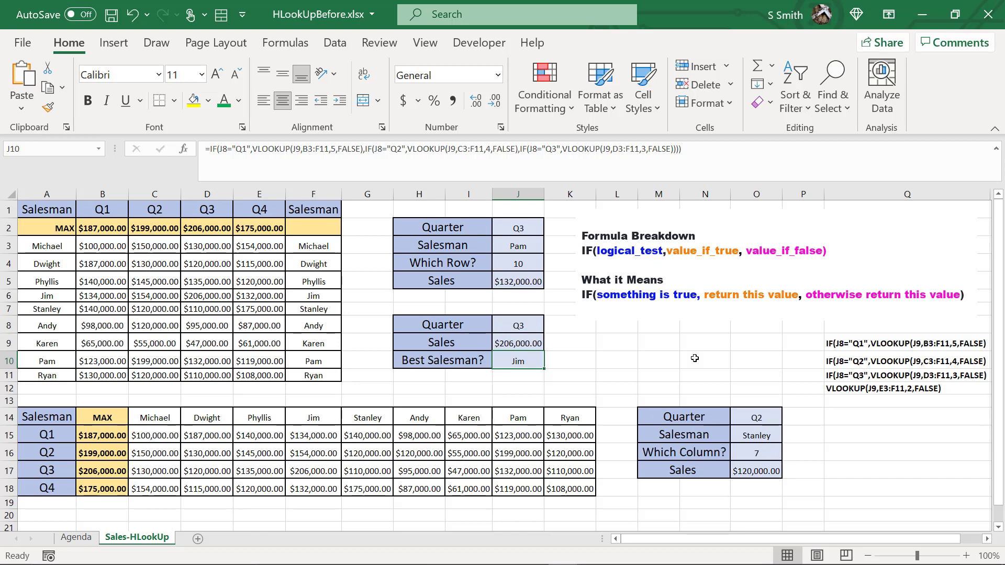
click(525, 325)
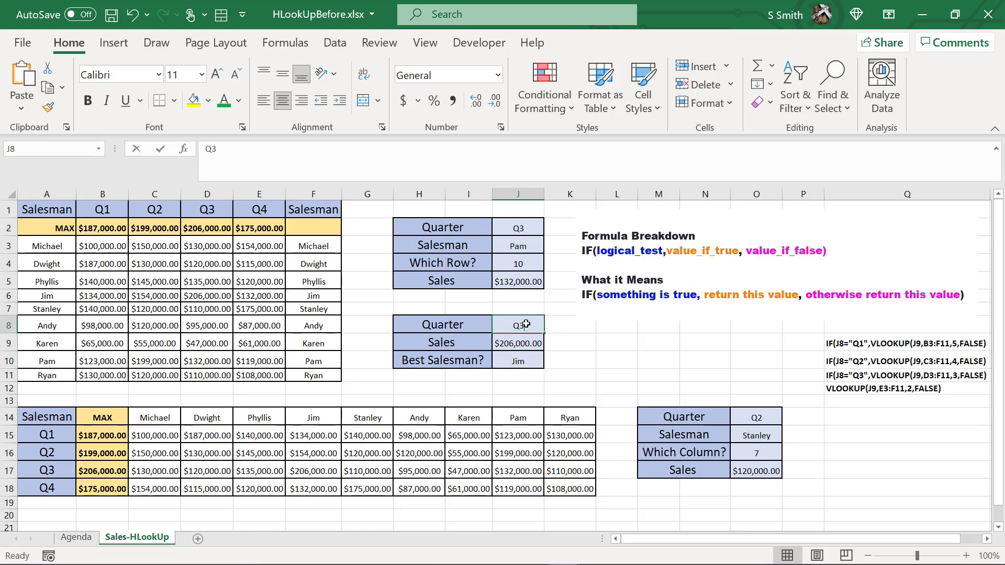
text(Q4)
key(Return)
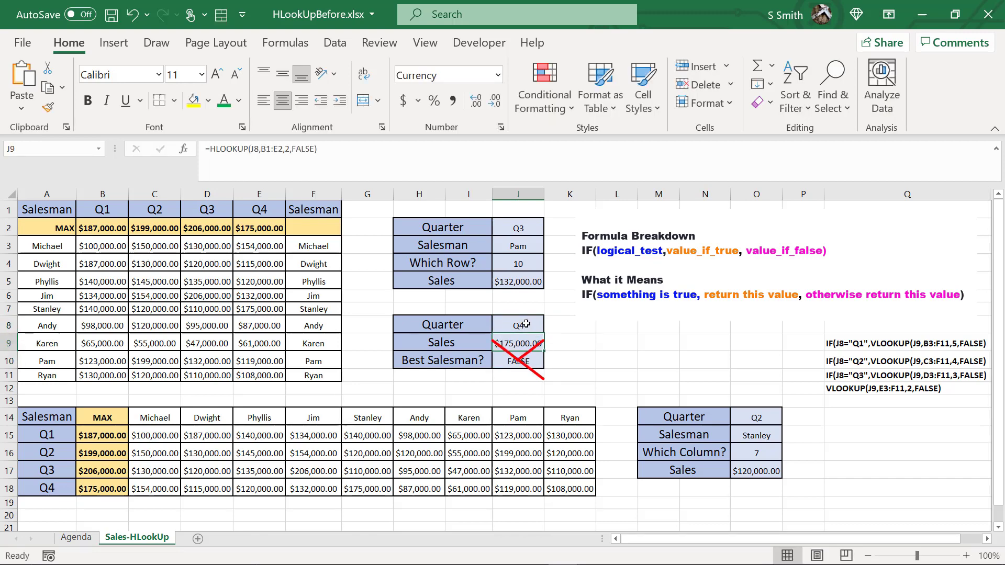
click(534, 363)
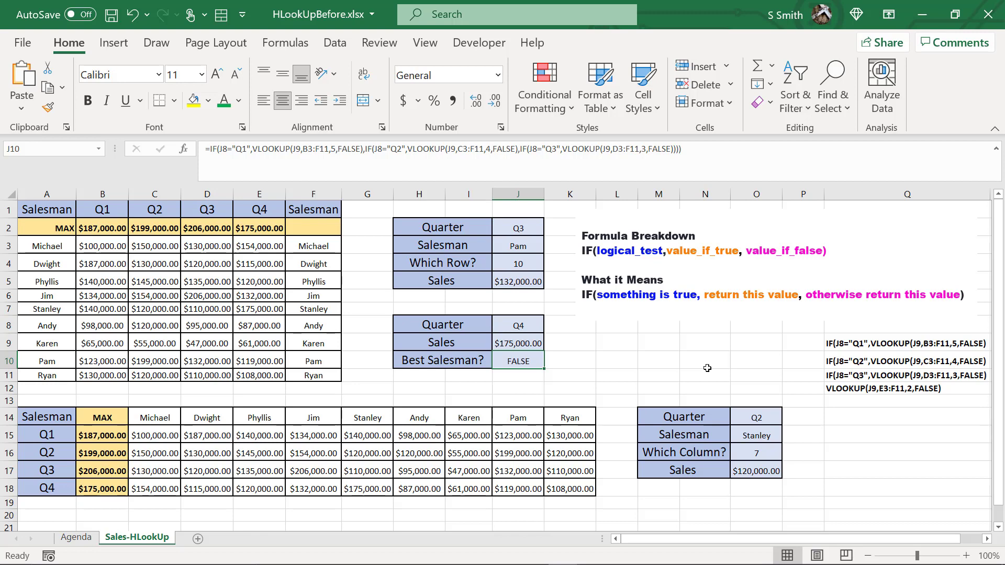
Copy VLOOKUP(J9,E3:F11,2,FALSE) from Q12 and paste it over J10's final FALSE.
click(843, 387)
click(344, 151)
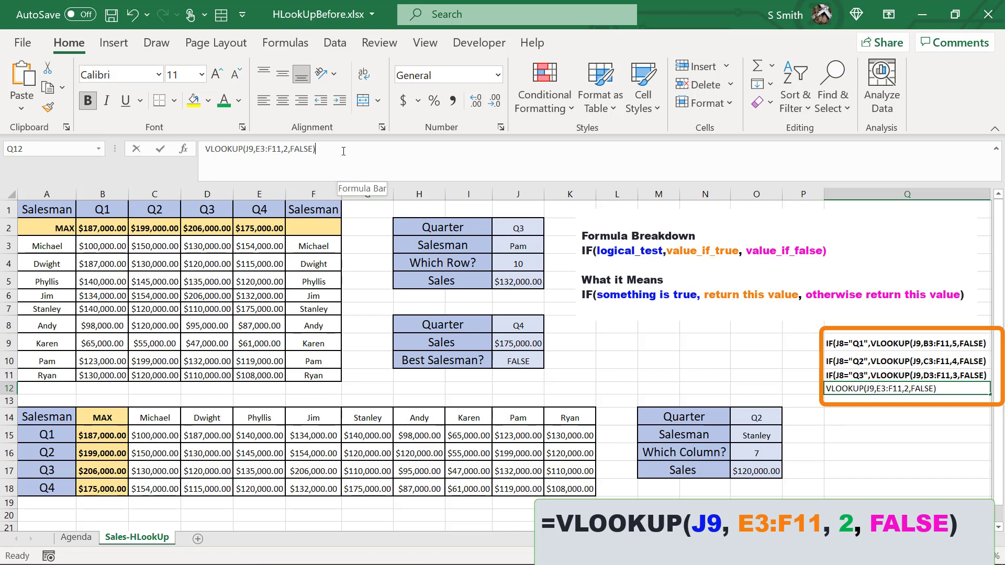
drag(344, 151, 173, 149)
key(ctrl+c)
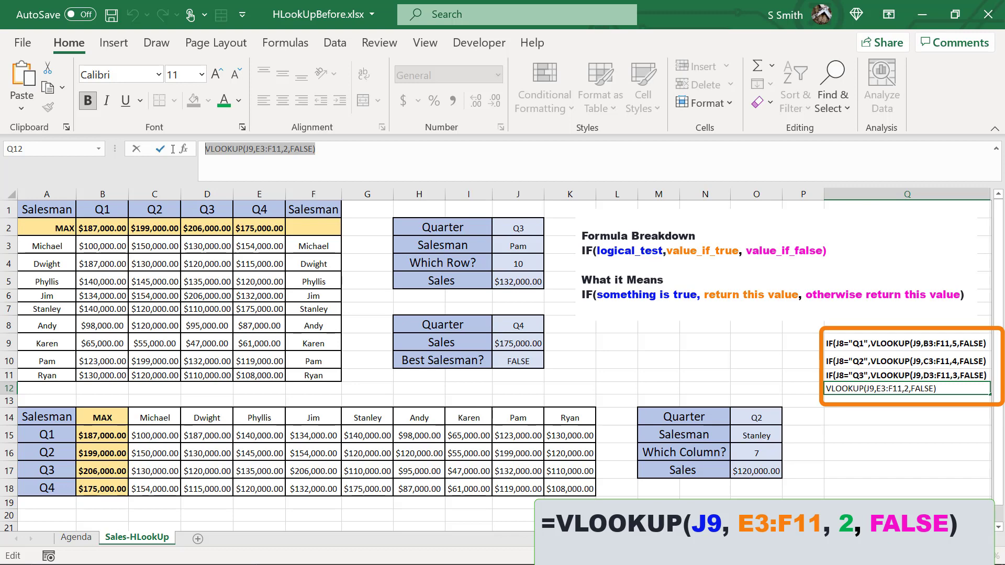
key(Return)
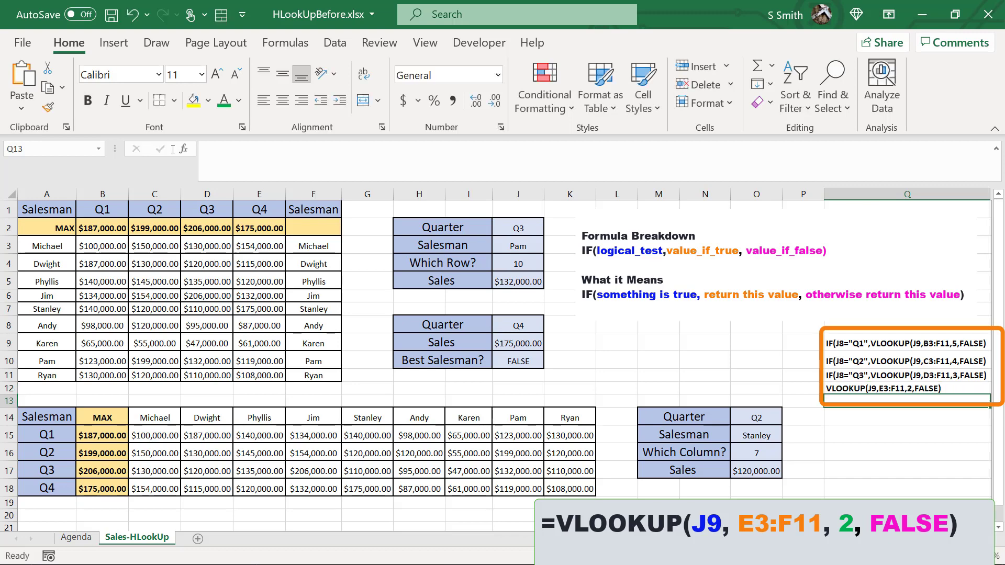
click(503, 359)
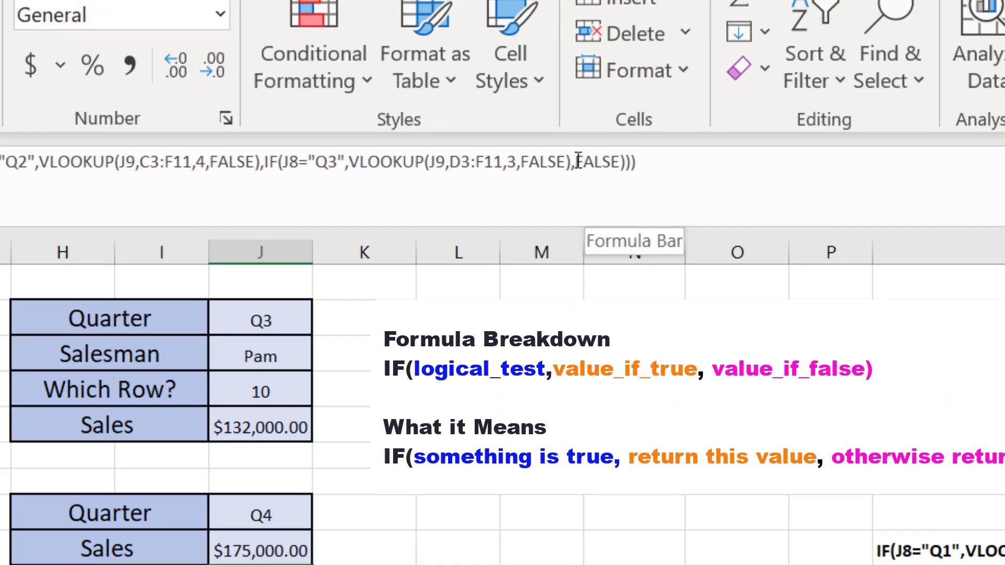
drag(576, 161, 619, 175)
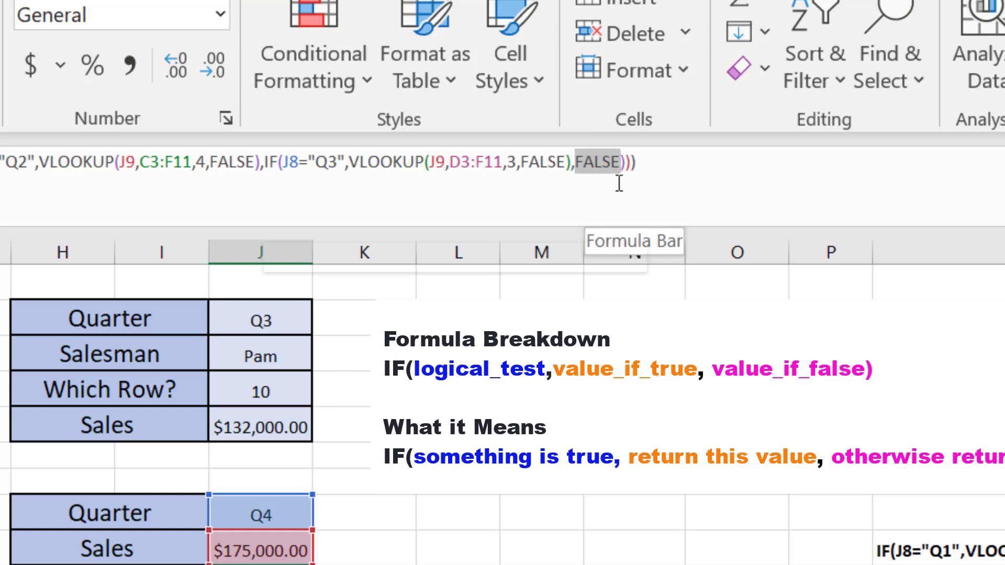
key(ctrl+v)
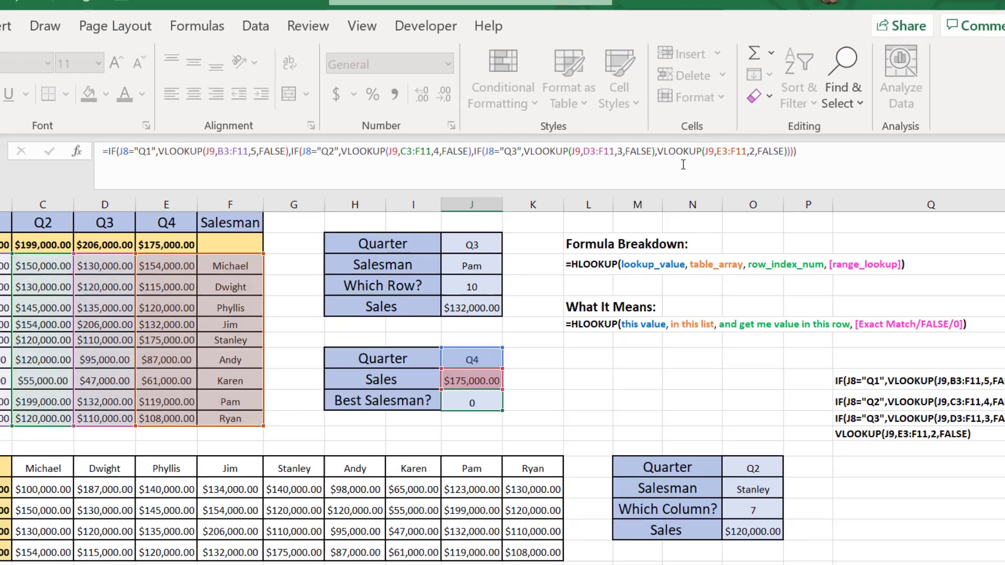
Commit the four-quarter nested formula so J10 returns Stanley for Q4.
key(Return)
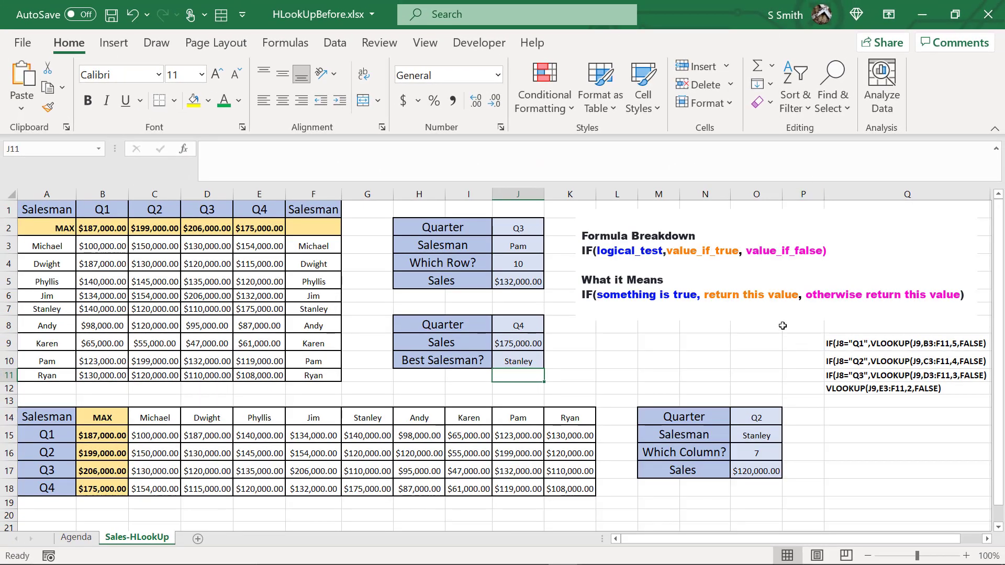